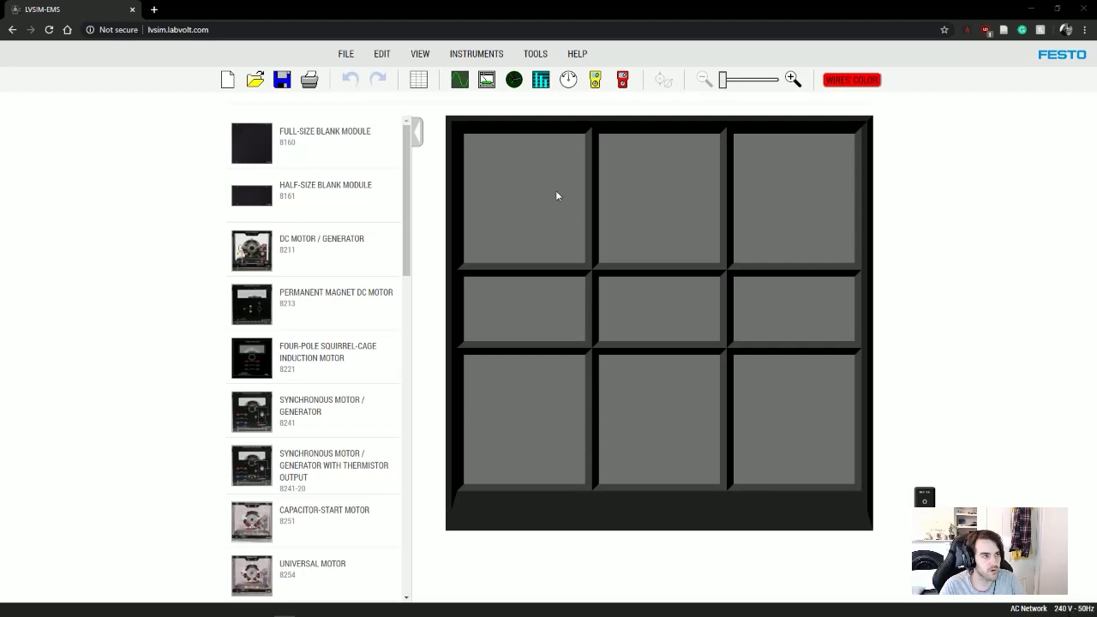
# In Tools > Options, keep the AC network at 240 V - 50Hz and units at SI, then apply
pyautogui.click(542, 56)
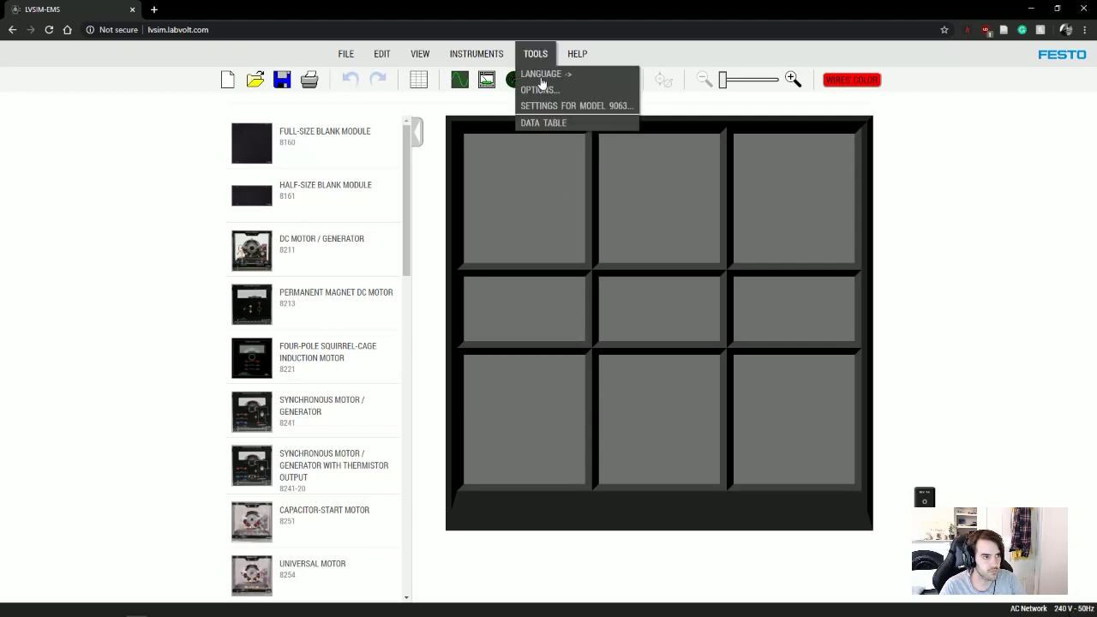
pyautogui.click(542, 90)
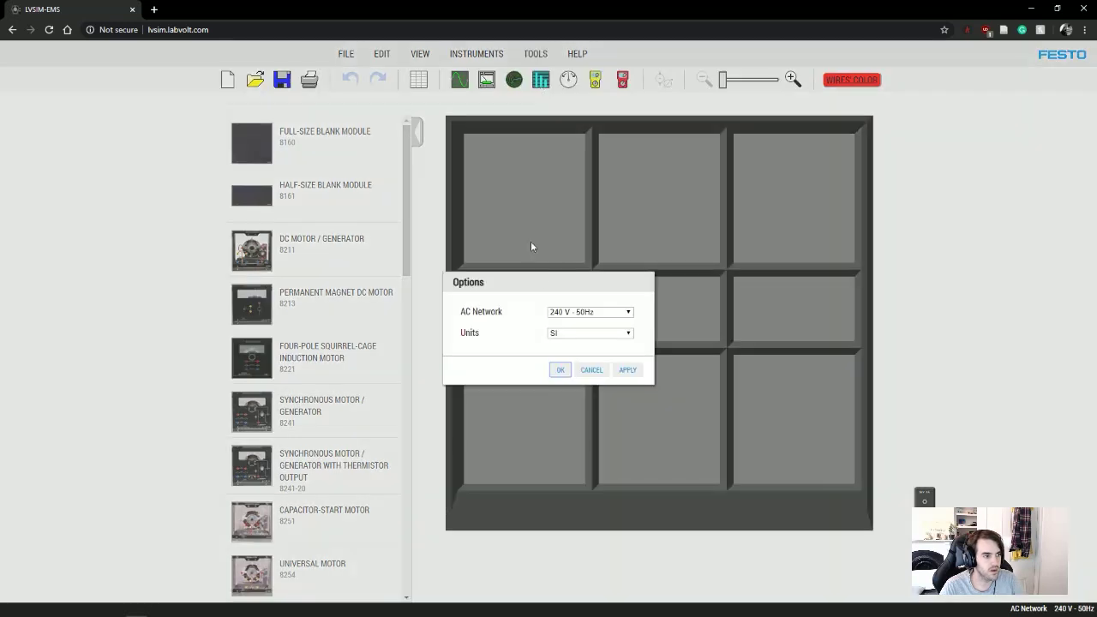
pyautogui.click(572, 314)
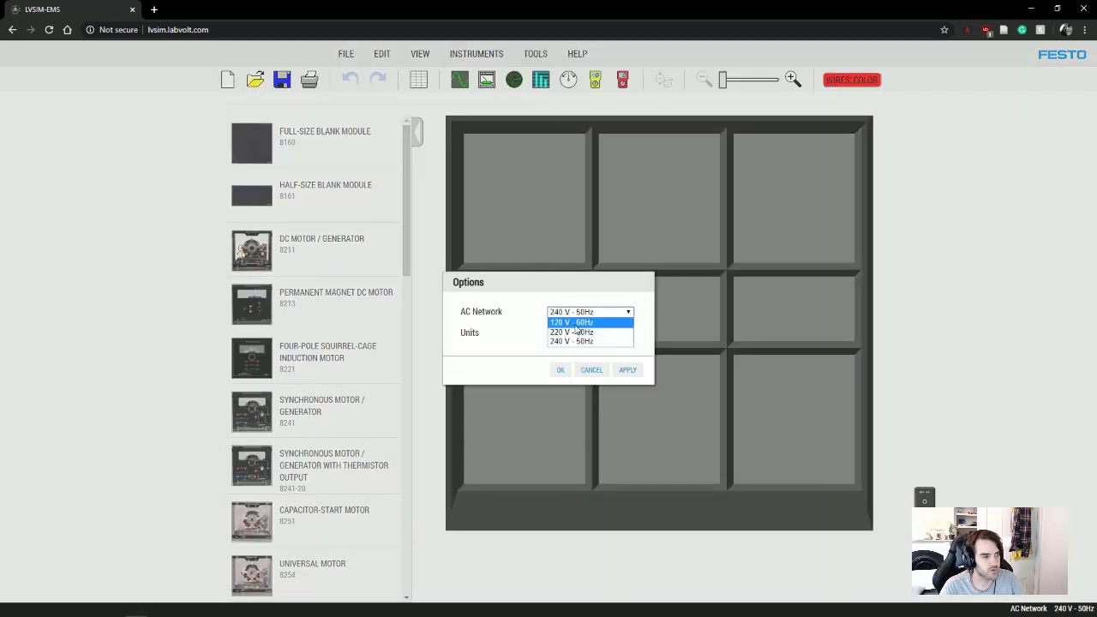
pyautogui.click(578, 342)
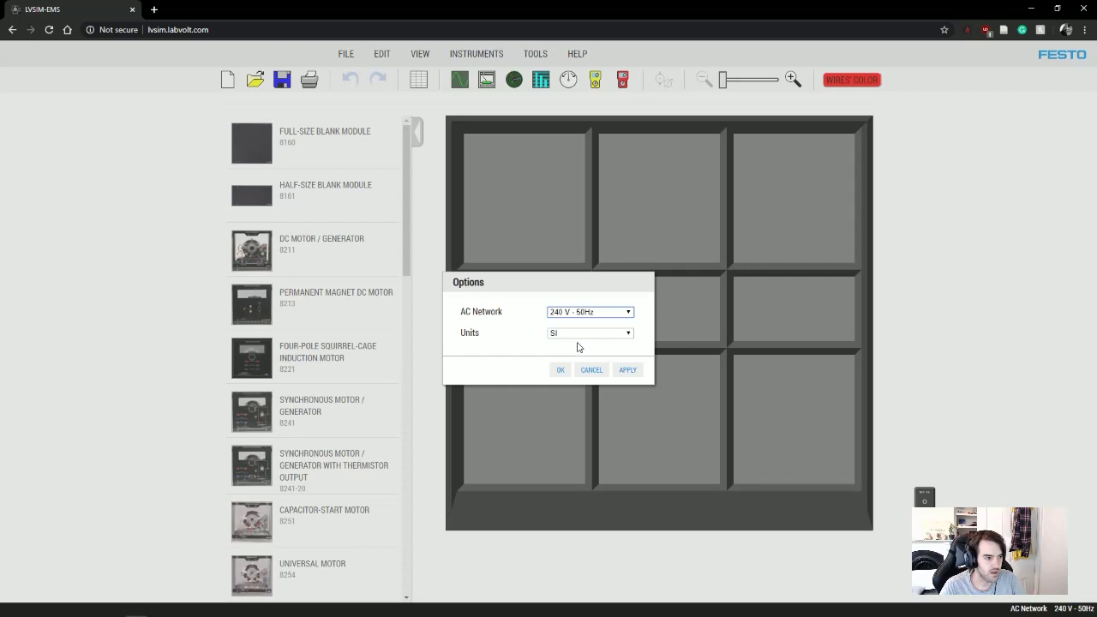
pyautogui.click(579, 336)
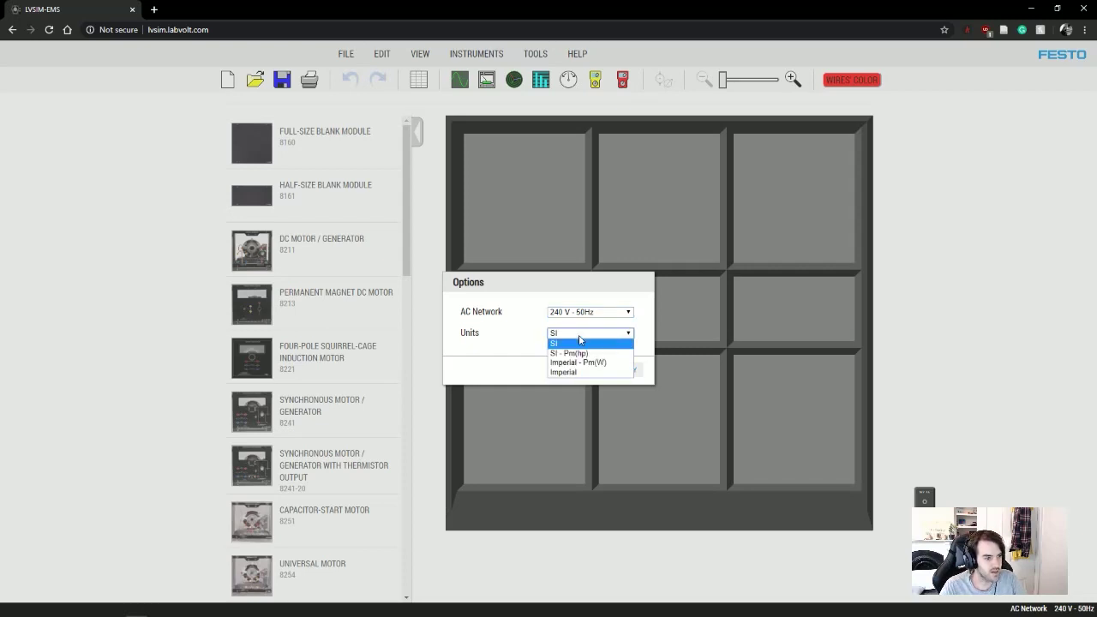
pyautogui.click(582, 345)
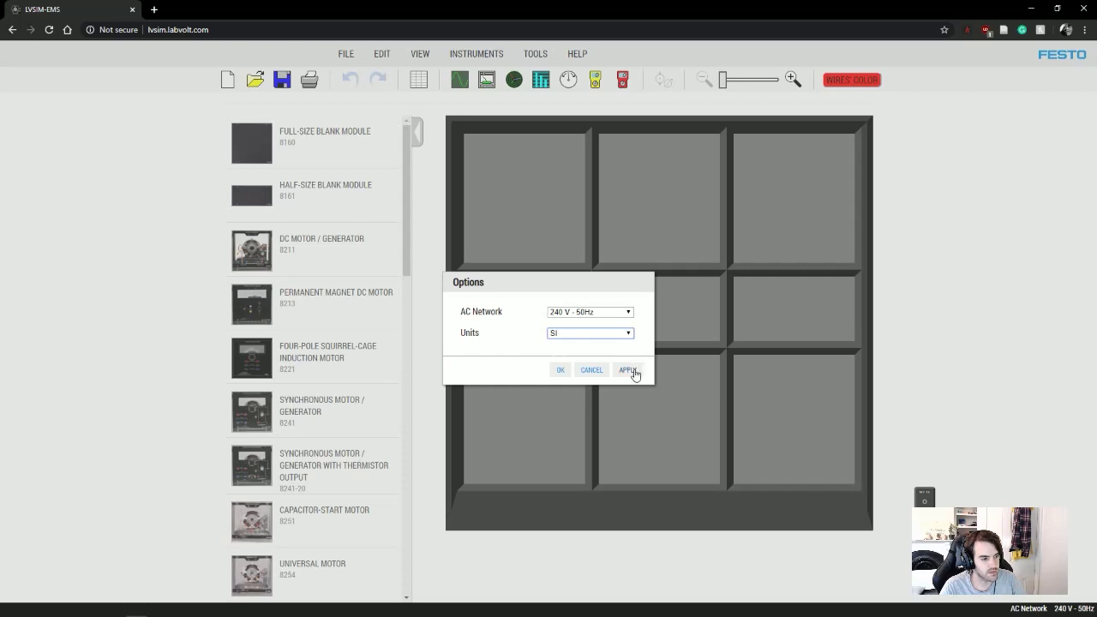
pyautogui.click(561, 370)
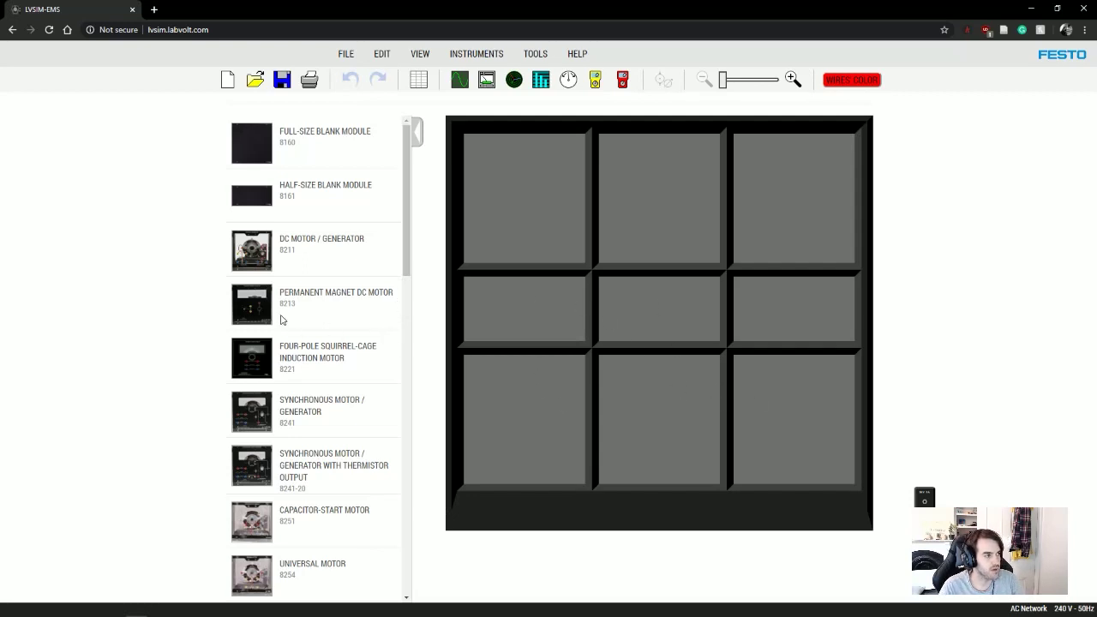
# Place the DC Motor/Generator in the bottom-middle rack slot
pyautogui.click(419, 137)
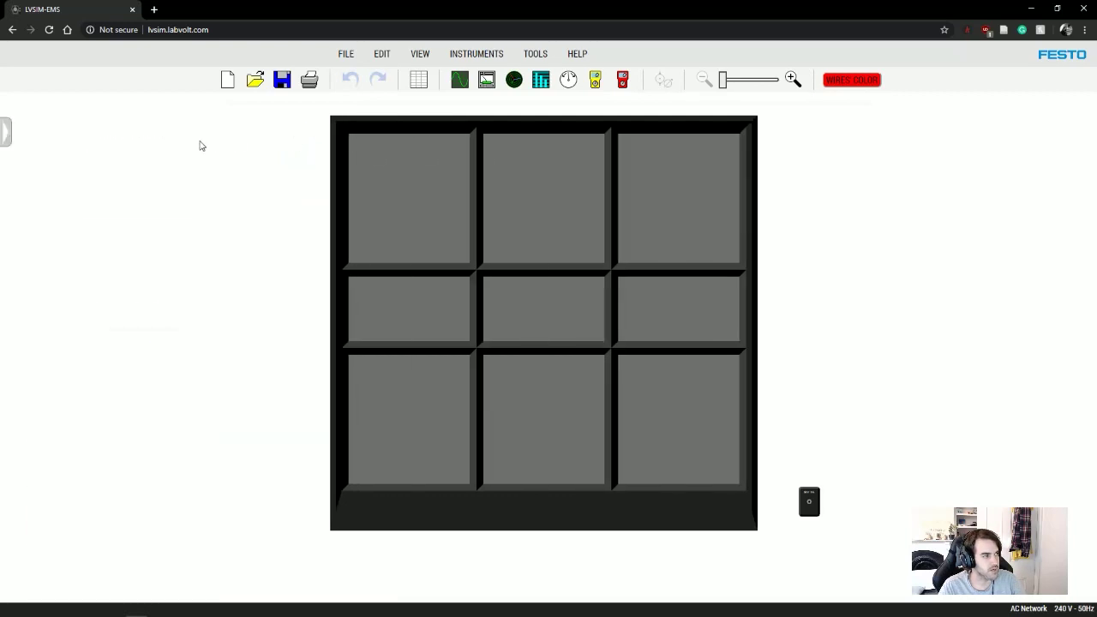
pyautogui.click(6, 137)
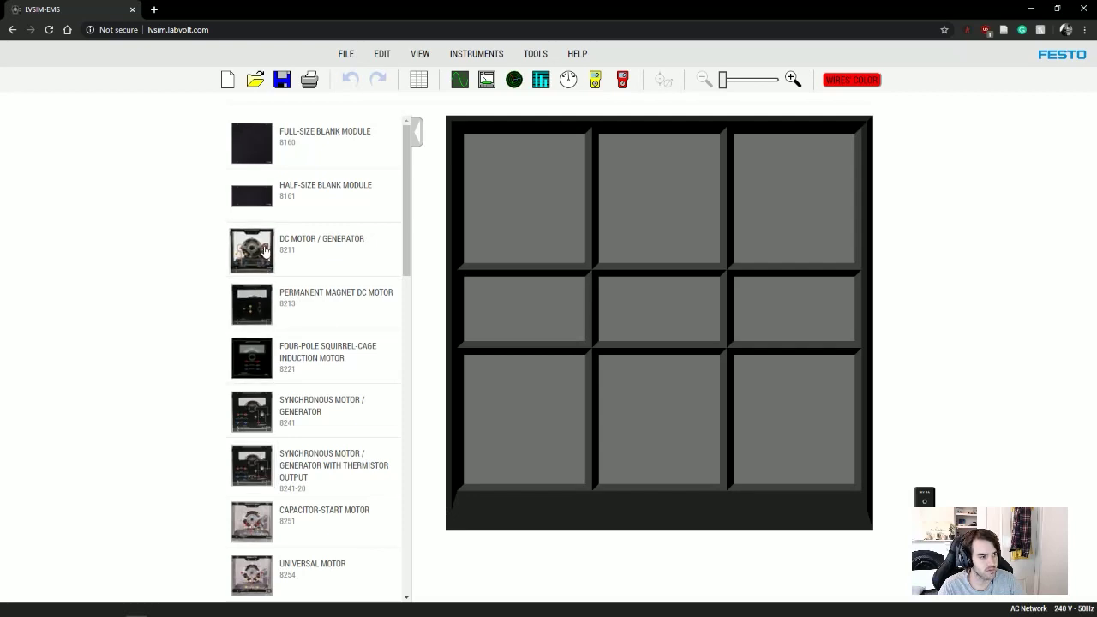
pyautogui.moveTo(258, 251); pyautogui.dragTo(661, 409)
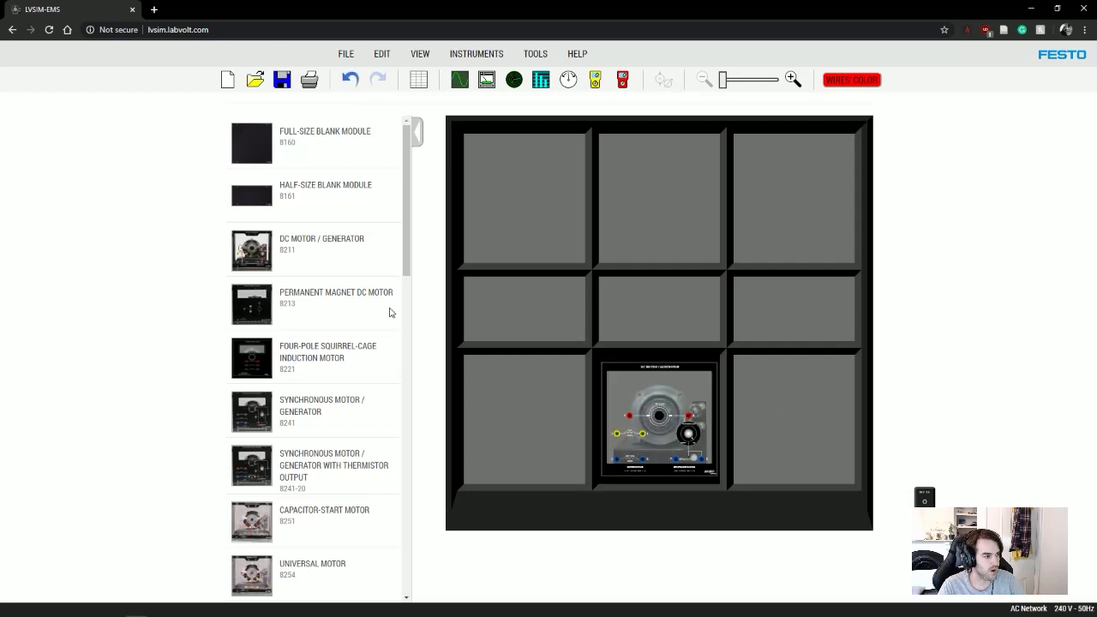
pyautogui.moveTo(402, 240); pyautogui.dragTo(404, 290)
# Add the Resistive Load, Power Supply, Four-Quadrant Dynamometer and data acquisition interface to their slots
pyautogui.moveTo(247, 465); pyautogui.dragTo(394, 516)
pyautogui.moveTo(292, 456); pyautogui.dragTo(408, 495)
pyautogui.moveTo(249, 468); pyautogui.dragTo(765, 416)
pyautogui.moveTo(282, 565); pyautogui.dragTo(641, 326)
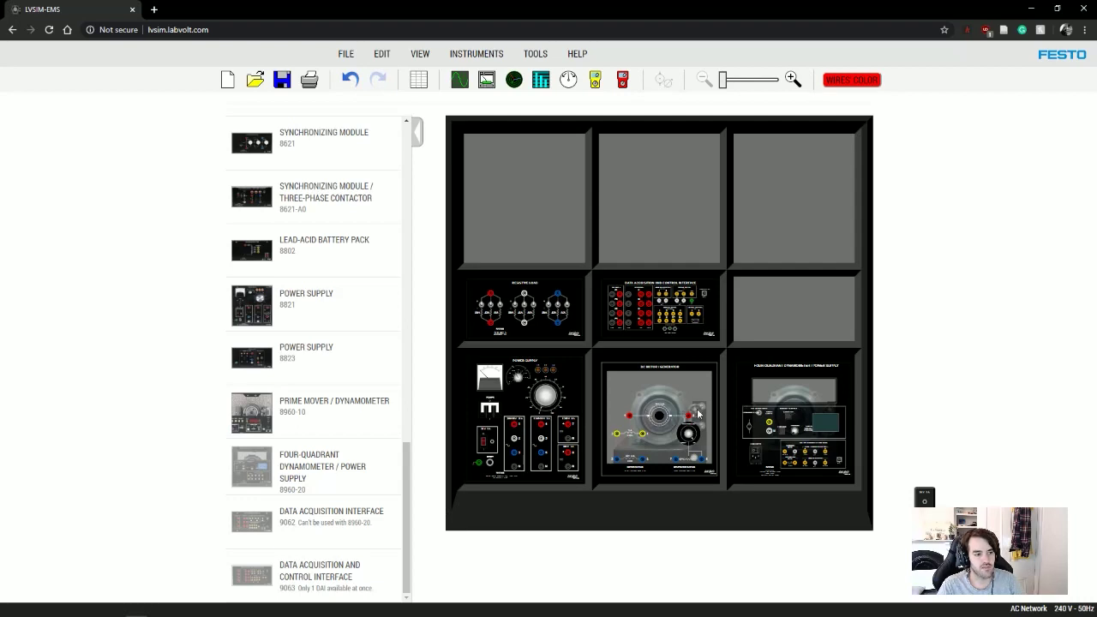
# Lower both front panels and belt-couple the dynamometer shaft to the DC motor
pyautogui.rightClick(801, 392)
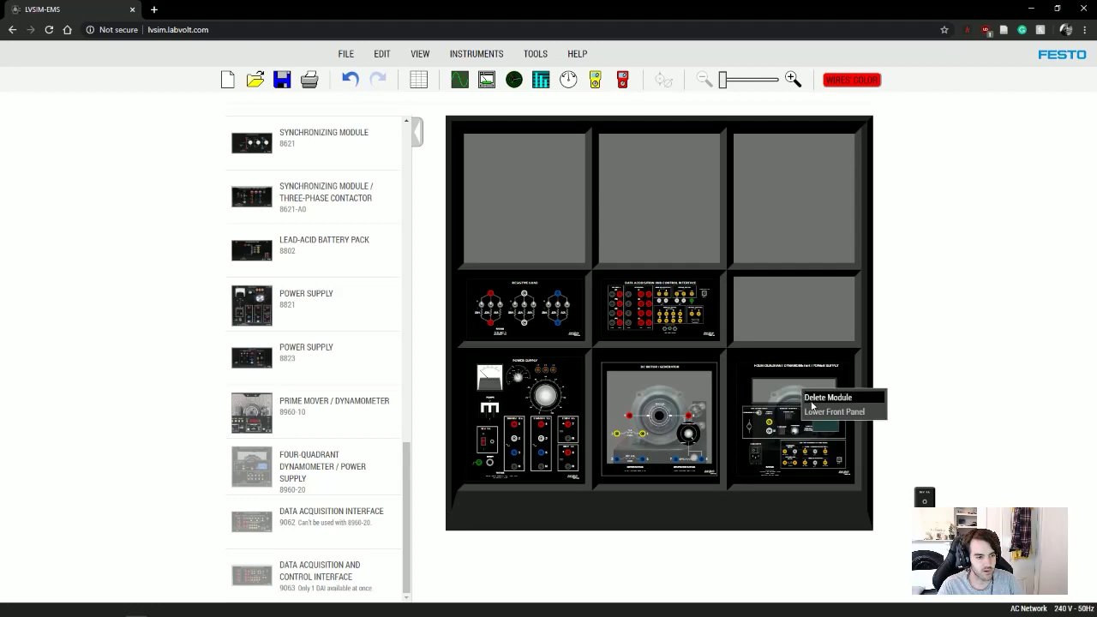
pyautogui.click(815, 413)
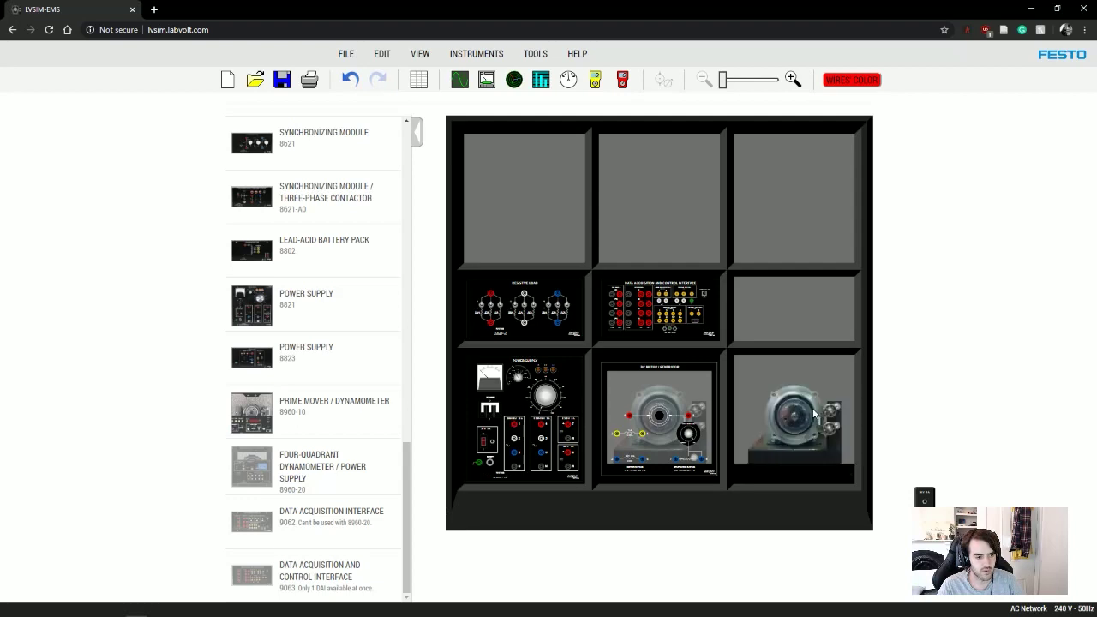
pyautogui.rightClick(673, 414)
pyautogui.click(686, 435)
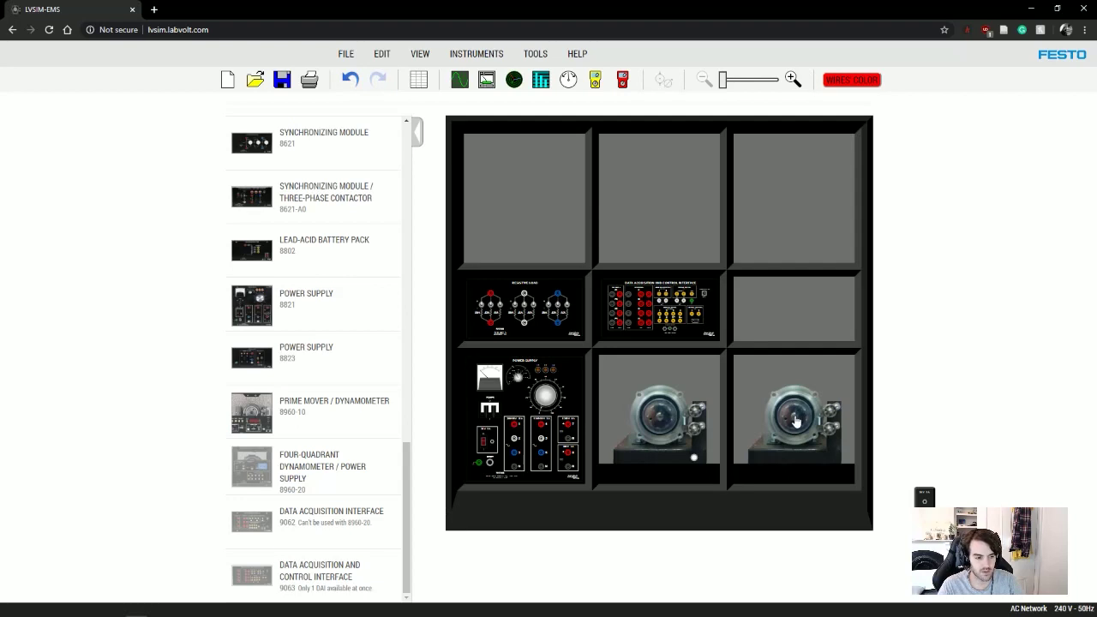
pyautogui.moveTo(795, 420); pyautogui.dragTo(664, 423)
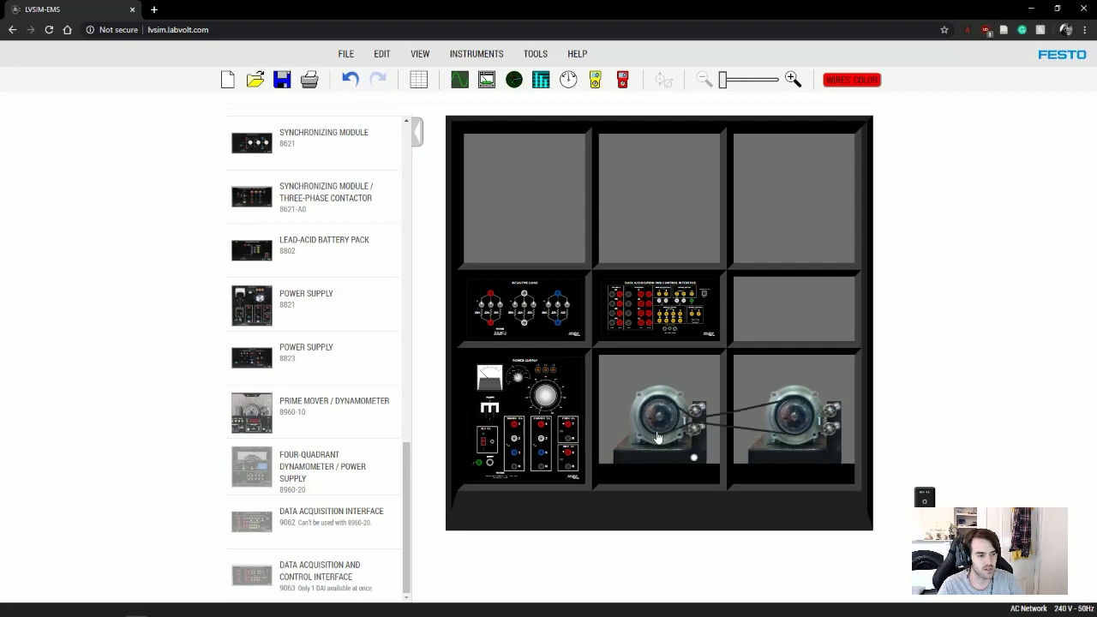
# Raise the front panels of the dynamometer and DC motor again
pyautogui.rightClick(758, 377)
pyautogui.click(777, 400)
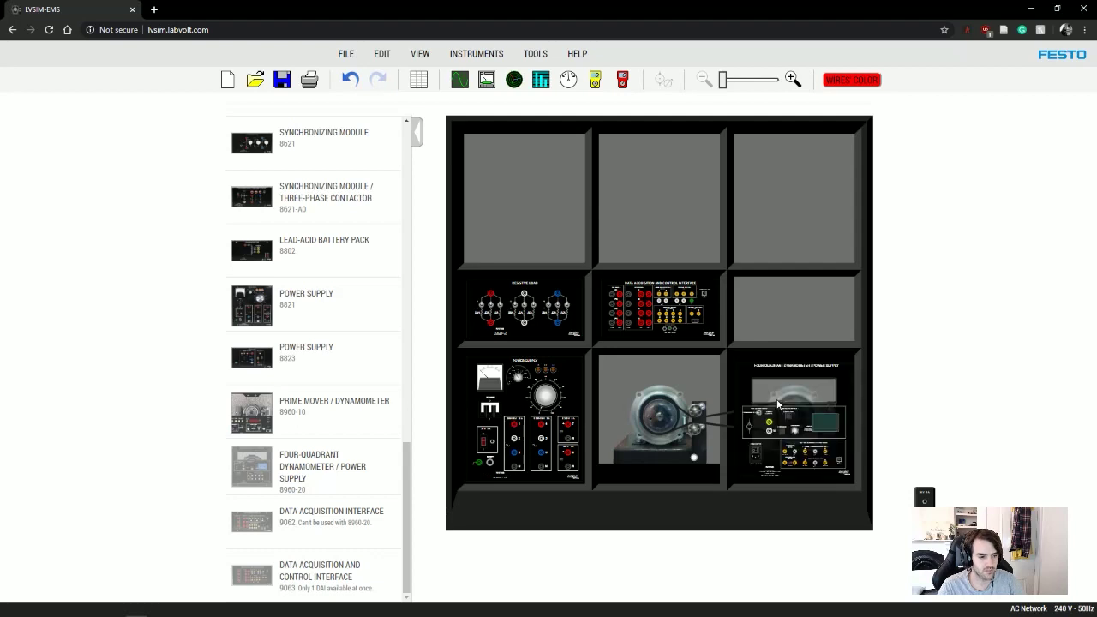
pyautogui.rightClick(661, 376)
pyautogui.click(678, 402)
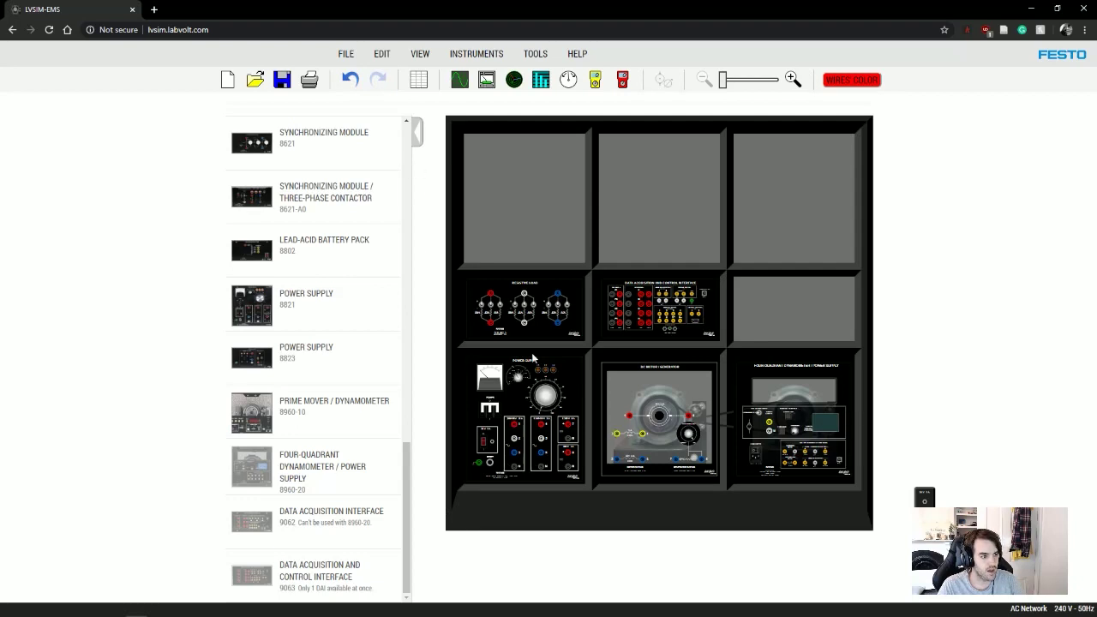
# Hide the module list and cable the switch box to the data acquisition interface
pyautogui.click(417, 135)
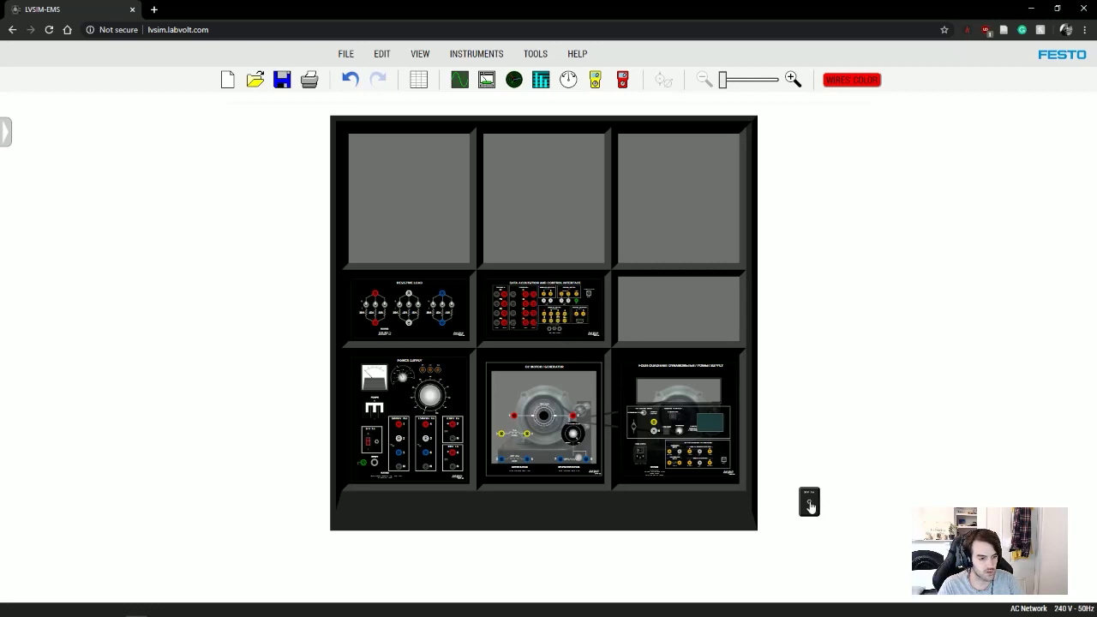
pyautogui.moveTo(809, 504); pyautogui.dragTo(562, 334)
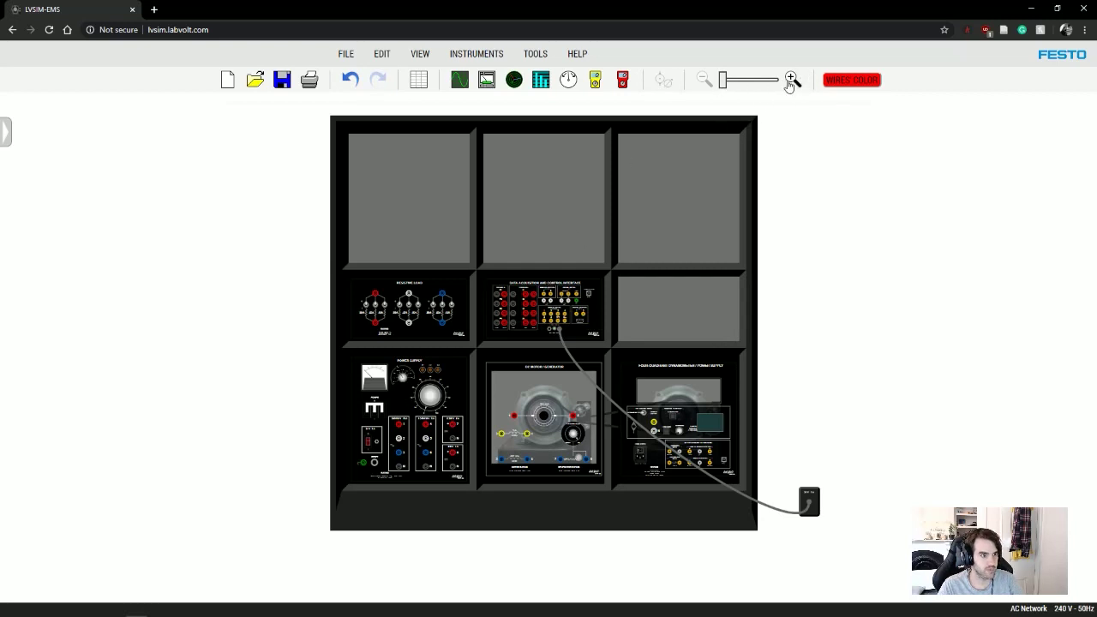
# Zoom in and reroute the interface's power lead up and across toward the dynamometer
pyautogui.click(791, 80)
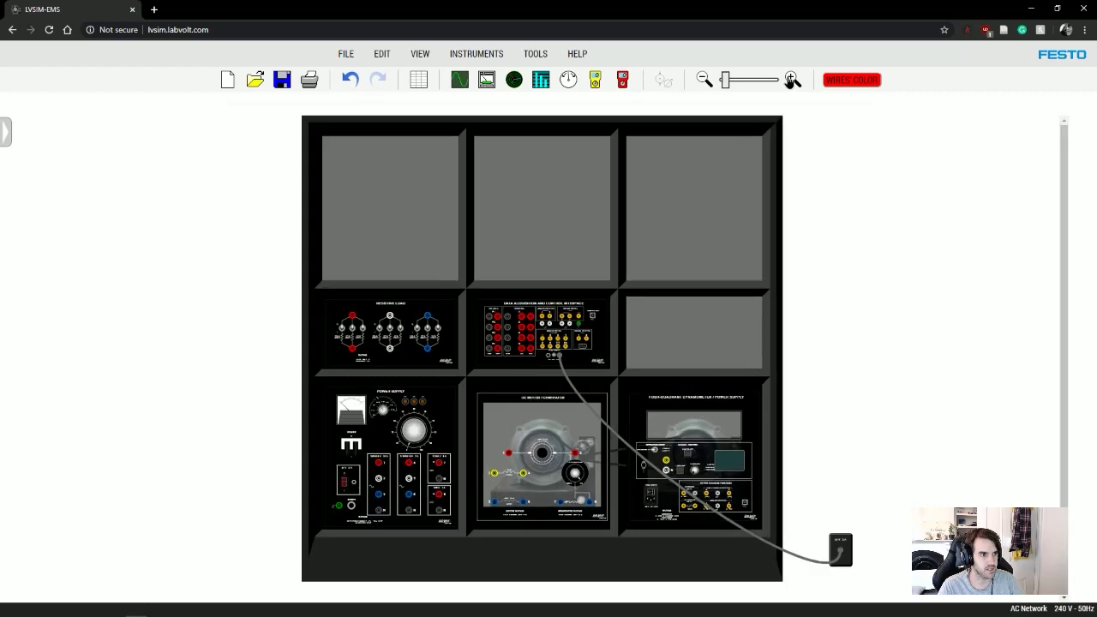
pyautogui.click(790, 79)
pyautogui.click(790, 80)
pyautogui.click(790, 79)
pyautogui.click(790, 80)
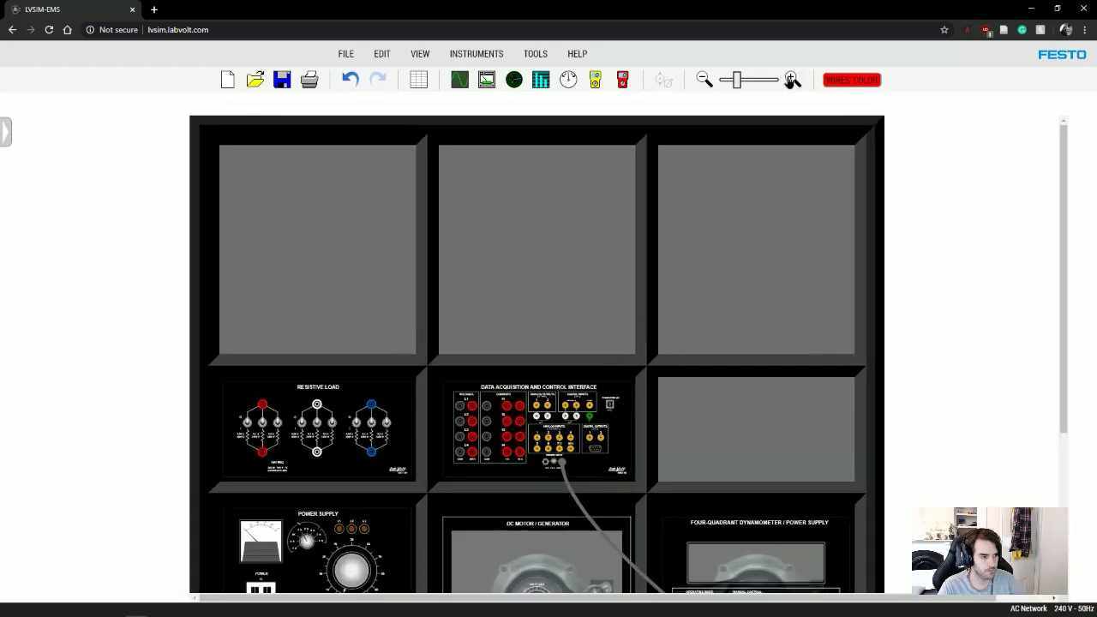
pyautogui.click(790, 79)
pyautogui.click(790, 80)
pyautogui.click(794, 79)
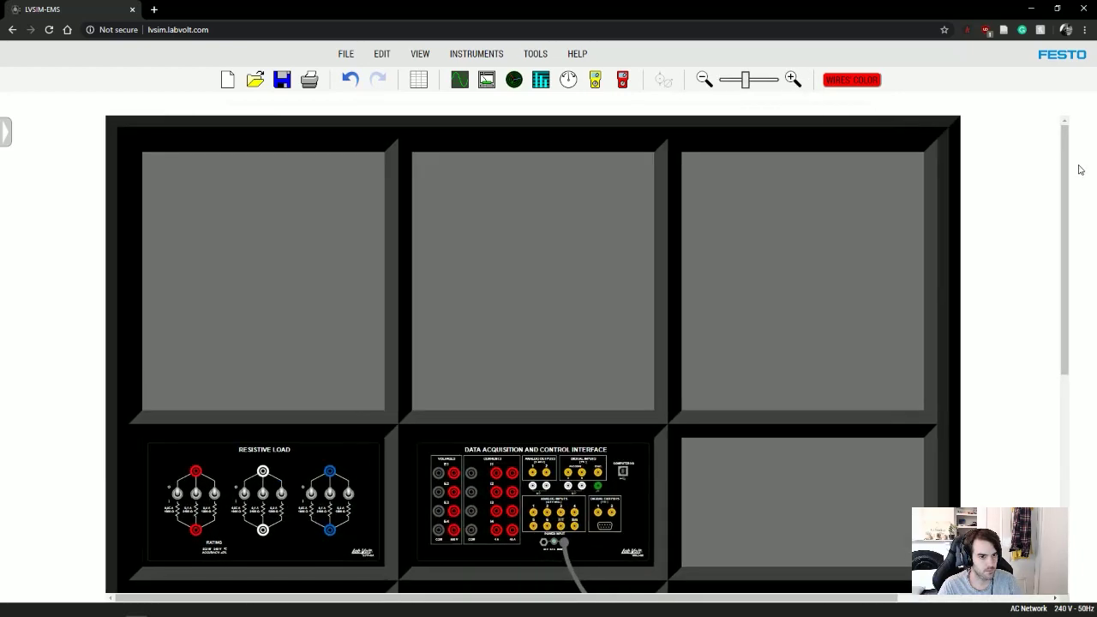
pyautogui.moveTo(1065, 169); pyautogui.dragTo(1057, 309)
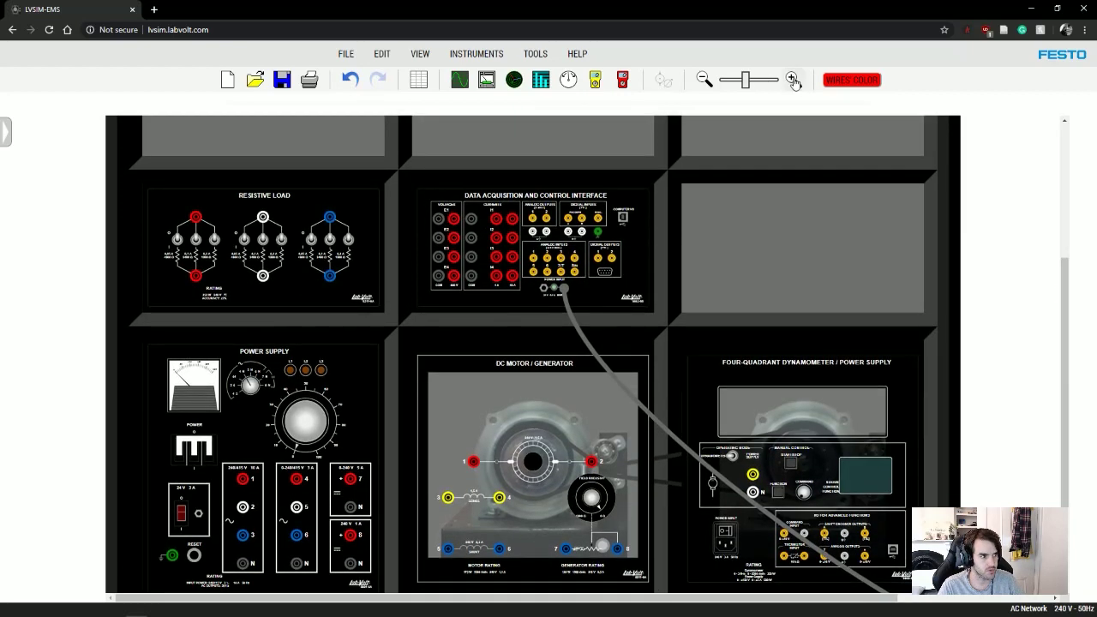
pyautogui.click(794, 80)
pyautogui.click(795, 80)
pyautogui.moveTo(1064, 251); pyautogui.dragTo(1071, 308)
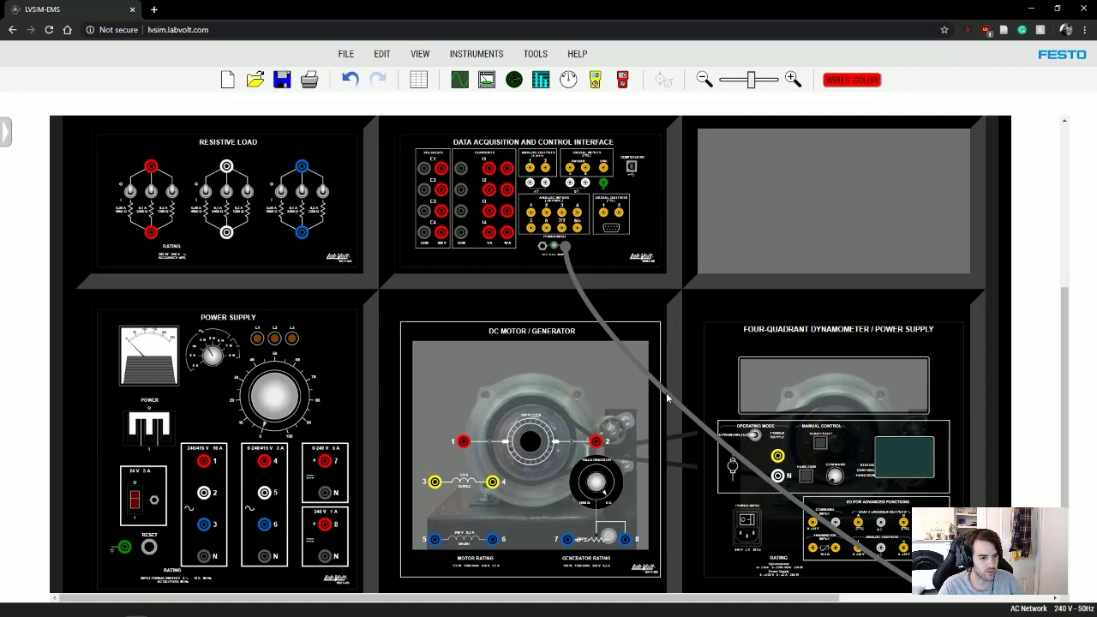
pyautogui.moveTo(668, 397); pyautogui.dragTo(870, 290)
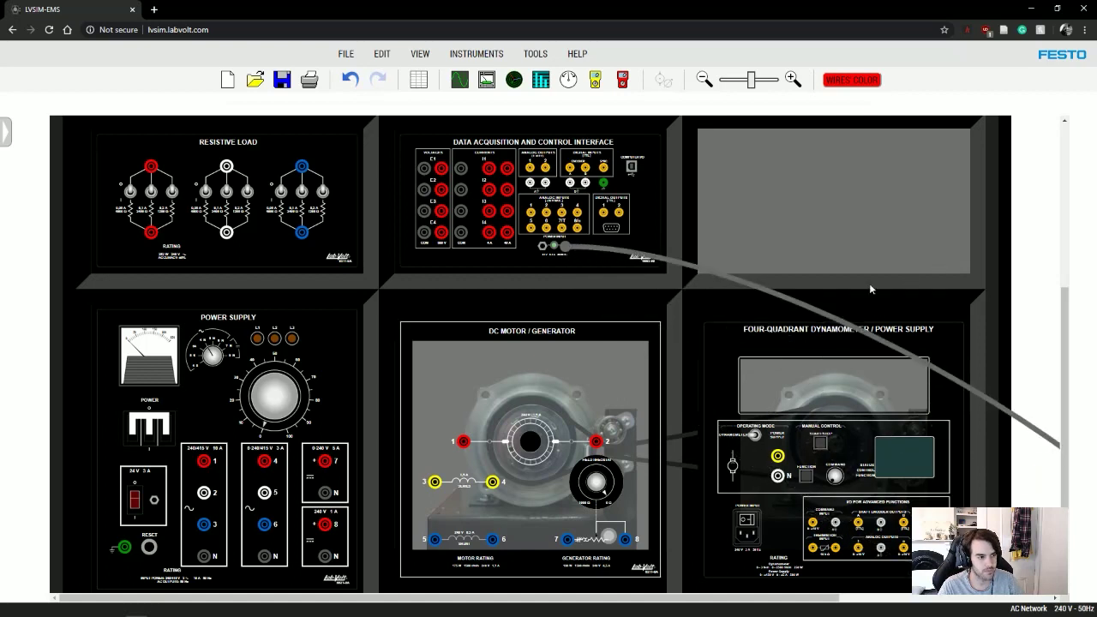
# Set the colour for new leads to yellow
pyautogui.click(860, 84)
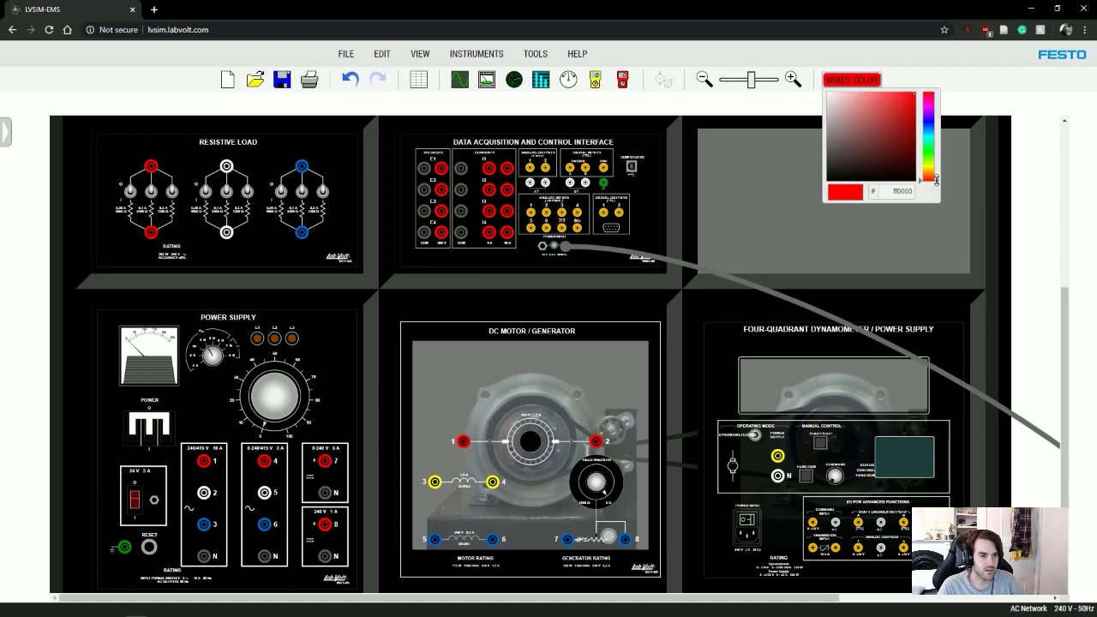
pyautogui.moveTo(937, 171); pyautogui.dragTo(937, 168)
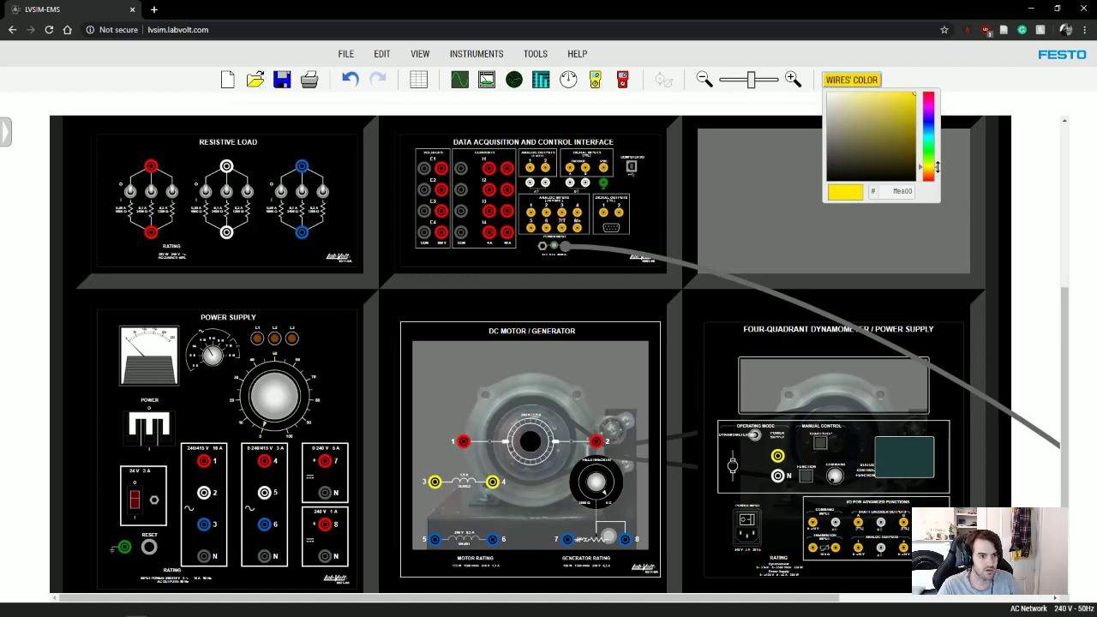
pyautogui.click(862, 83)
pyautogui.click(863, 83)
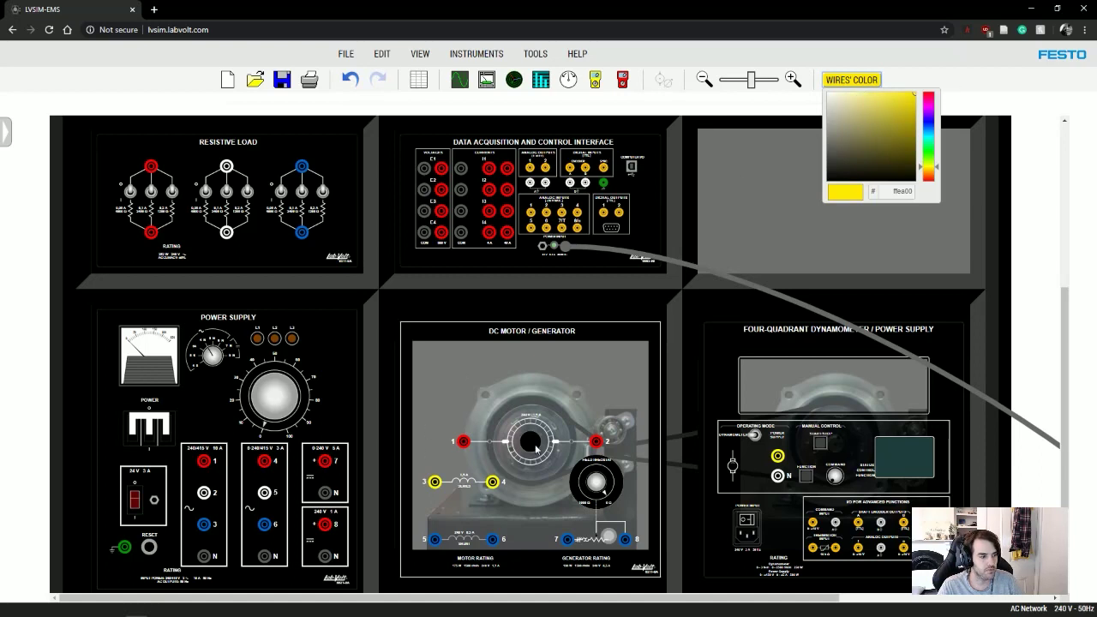
# Wire Analog Input 7 and the analog output to the dynamometer, then switch the dynamometer on
pyautogui.click(562, 229)
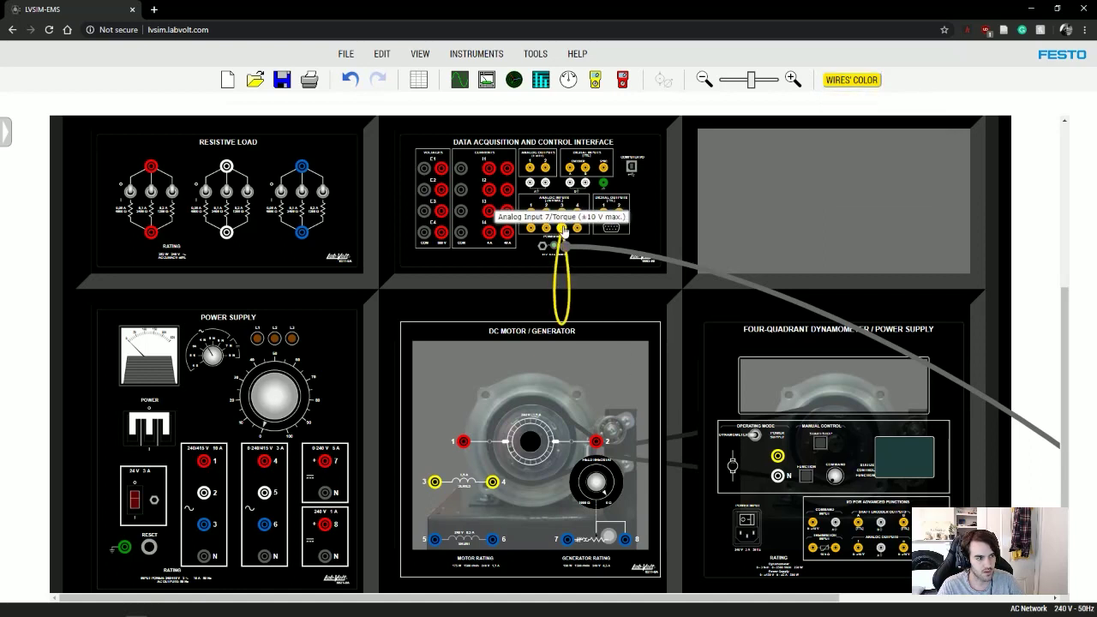
pyautogui.moveTo(563, 232)
pyautogui.mouseDown()
pyautogui.moveTo(677, 334)
pyautogui.moveTo(729, 466)
pyautogui.moveTo(820, 543)
pyautogui.moveTo(900, 540)
pyautogui.moveTo(651, 287)
pyautogui.moveTo(577, 228)
pyautogui.mouseUp()
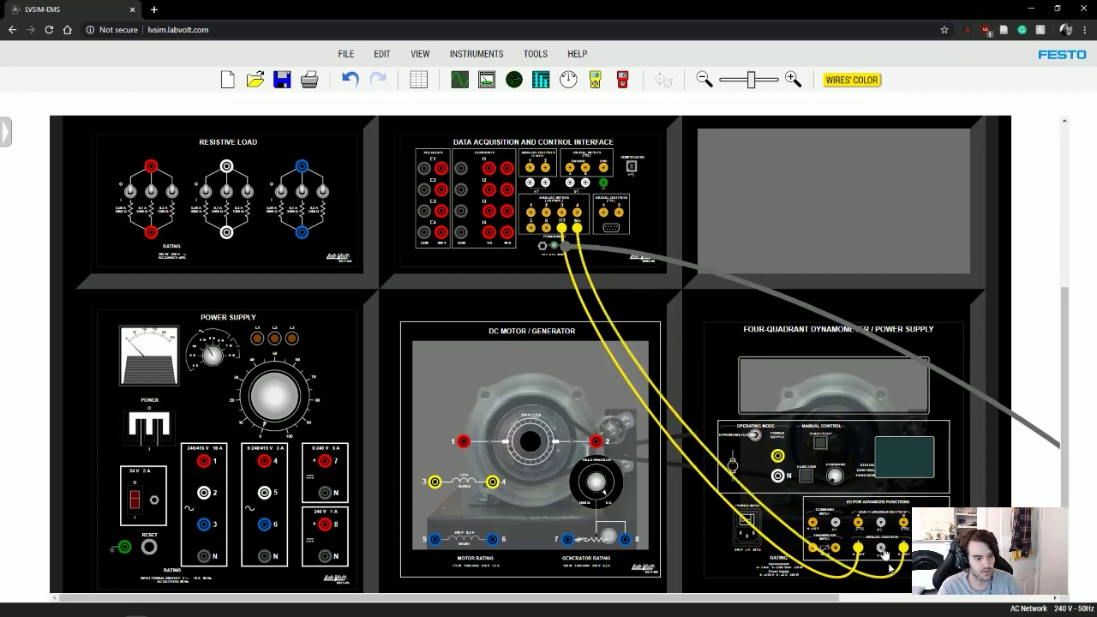
pyautogui.moveTo(880, 549); pyautogui.dragTo(529, 183)
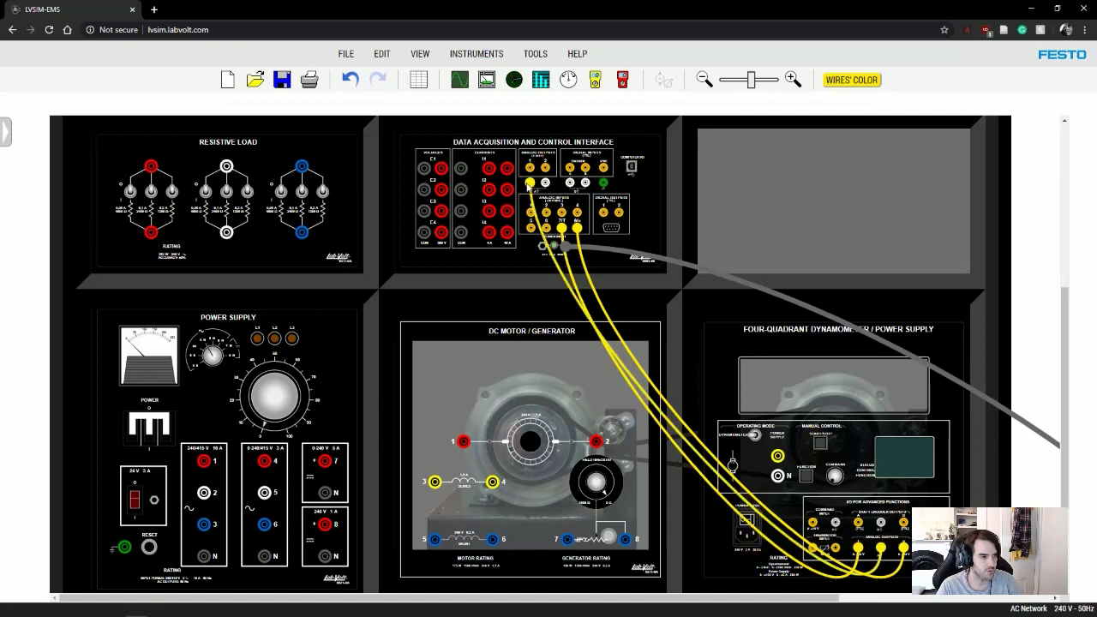
pyautogui.click(747, 522)
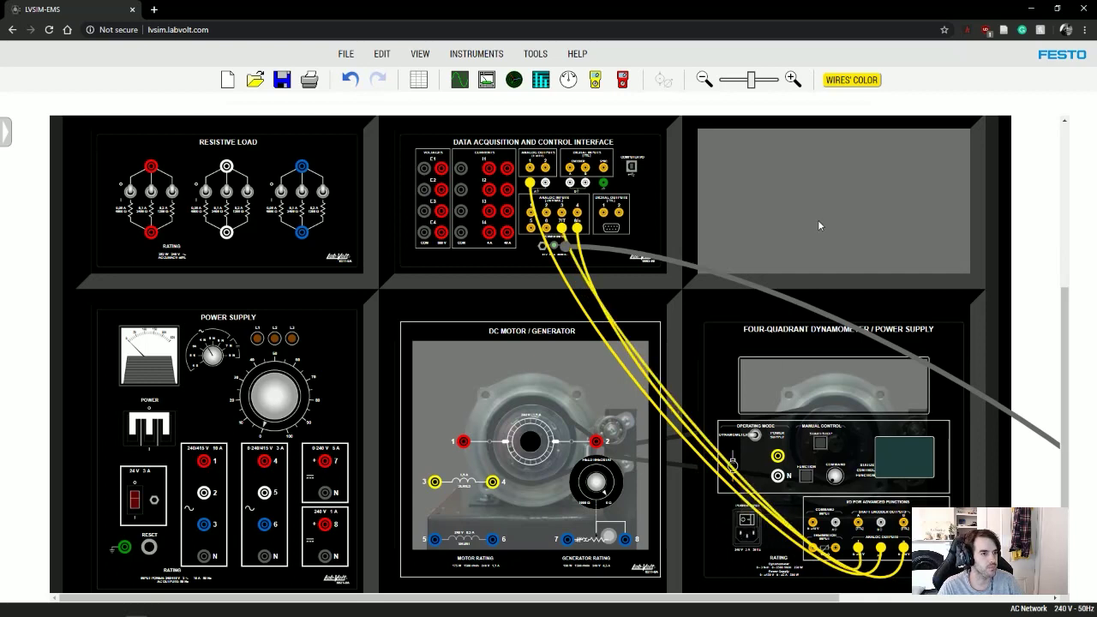
# Zoom out to the whole workstation and reopen Options showing 240 V - 50Hz and SI units
pyautogui.click(705, 81)
pyautogui.click(705, 81)
pyautogui.click(705, 81)
pyautogui.click(706, 83)
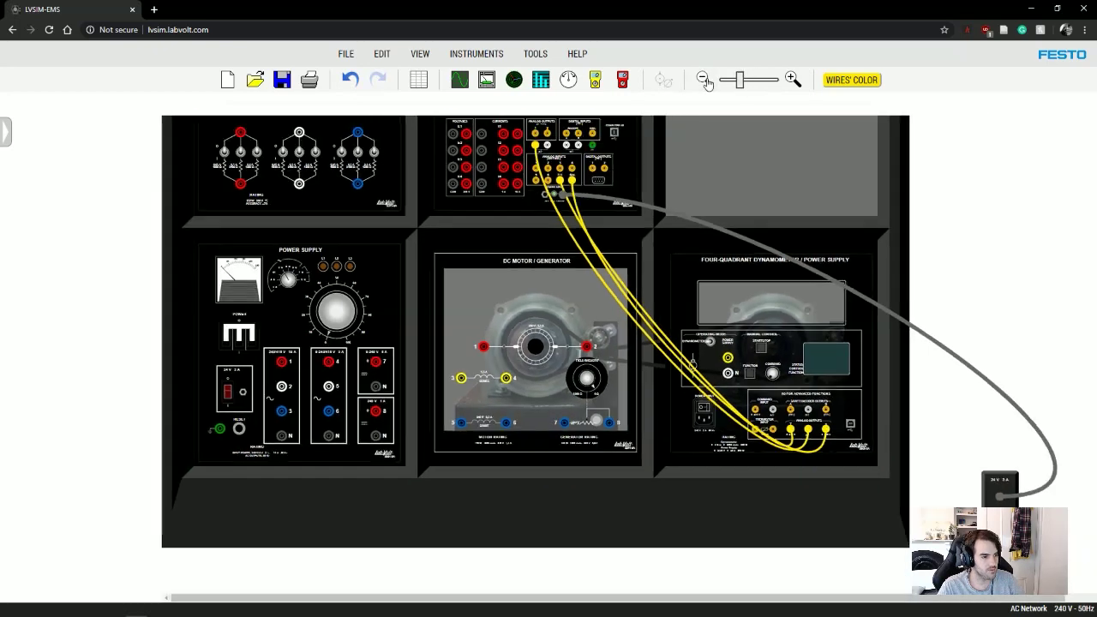
pyautogui.click(704, 80)
pyautogui.click(704, 80)
pyautogui.click(705, 80)
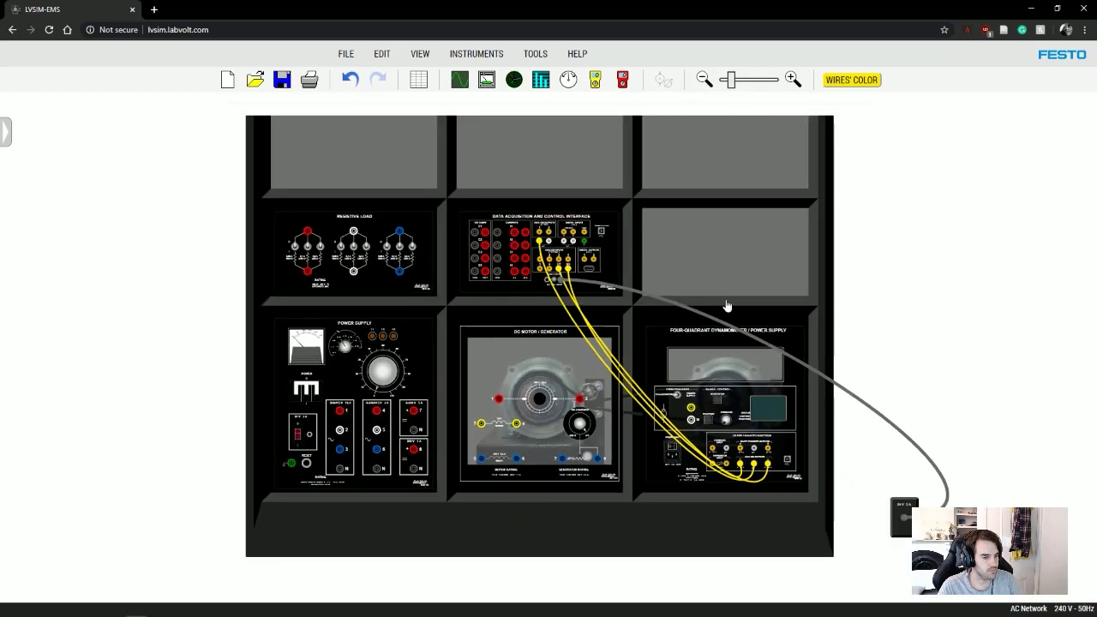
pyautogui.scroll(1, 934, 363)
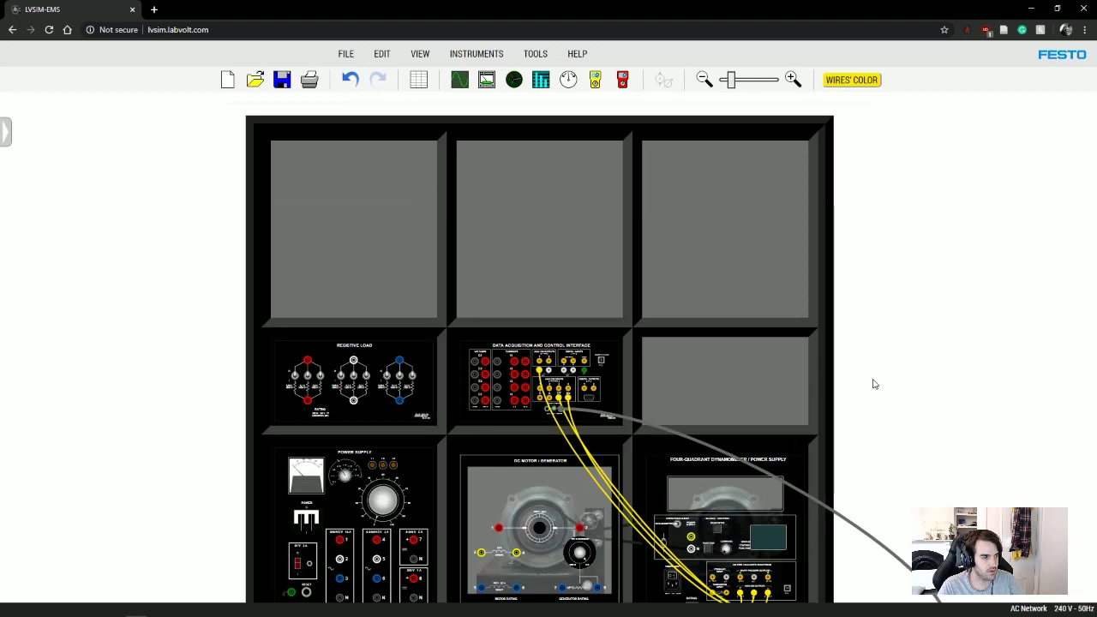
pyautogui.scroll(-1, 872, 369)
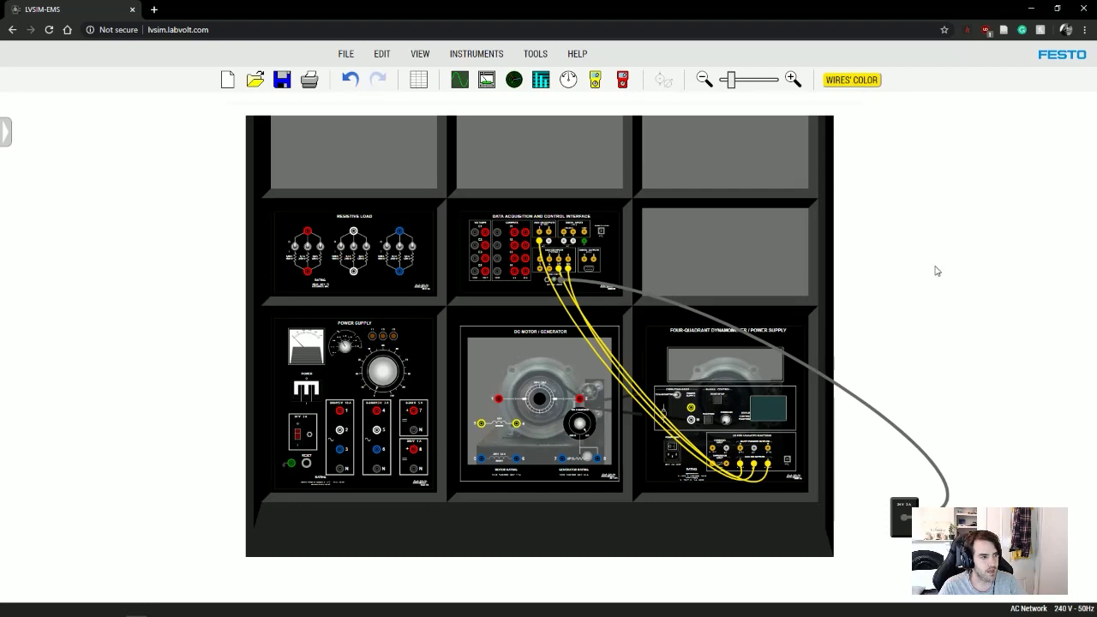
pyautogui.click(551, 60)
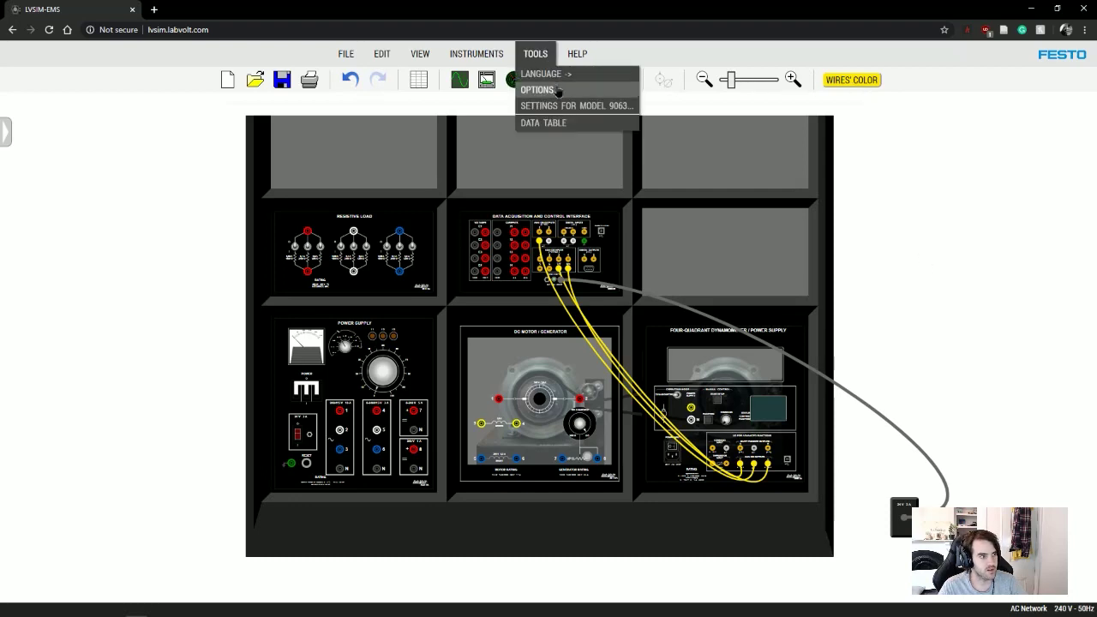
pyautogui.click(555, 89)
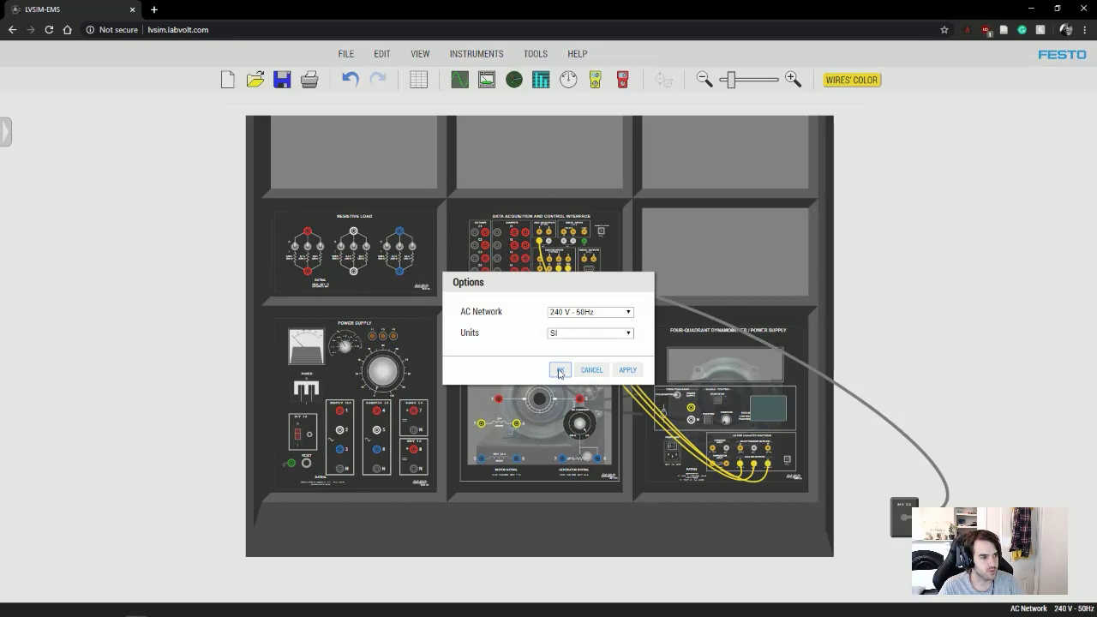